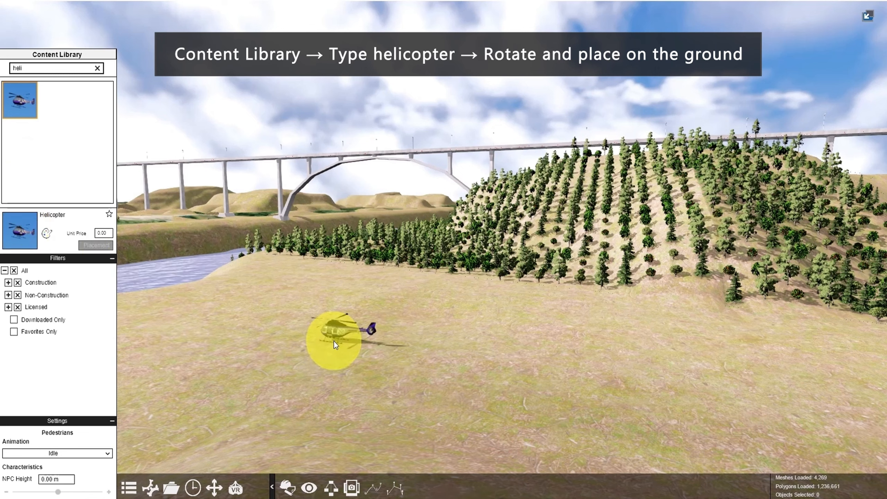
Rotate the helicopter from the content library and place it on the open ground in front of the forested hill
{"action": "left_click_drag", "start_coordinate": [334, 341], "coordinate": [280, 288]}
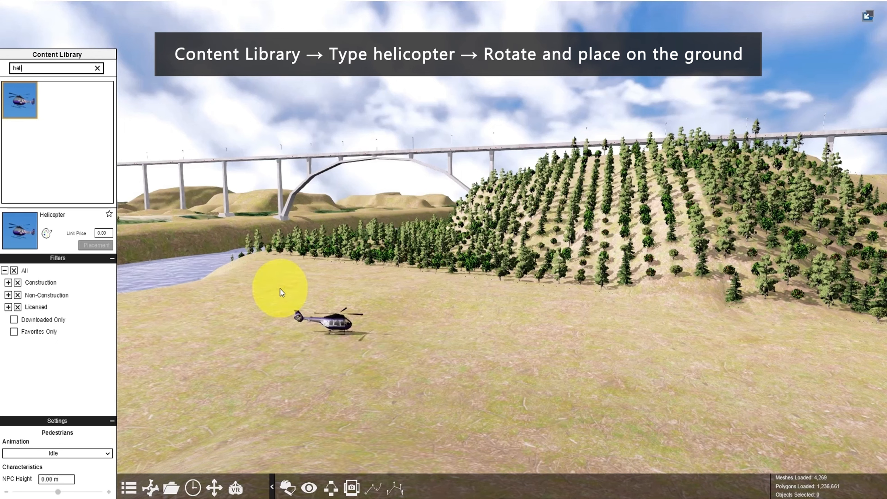
{"action": "left_click", "coordinate": [343, 336]}
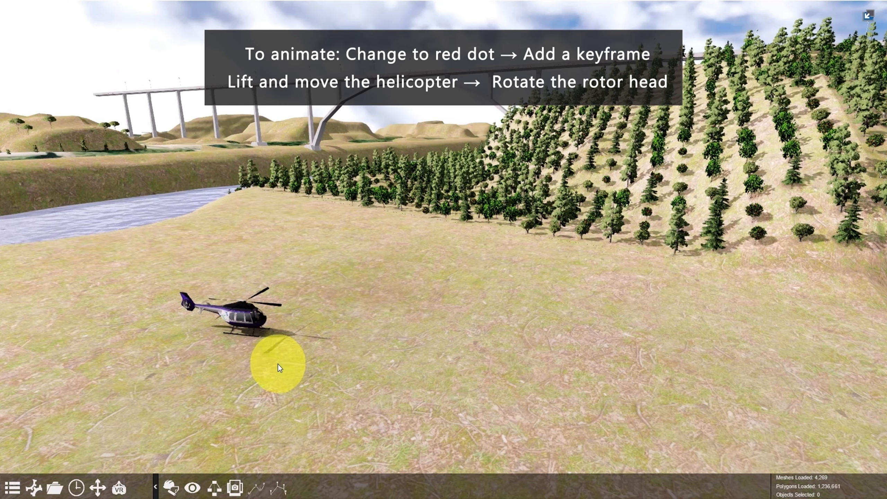
Try to lift the helicopter about 3.06 m with its green gravity dot, and change its first keyframe to the red dot
{"action": "left_click", "coordinate": [246, 325]}
{"action": "left_click", "coordinate": [775, 351]}
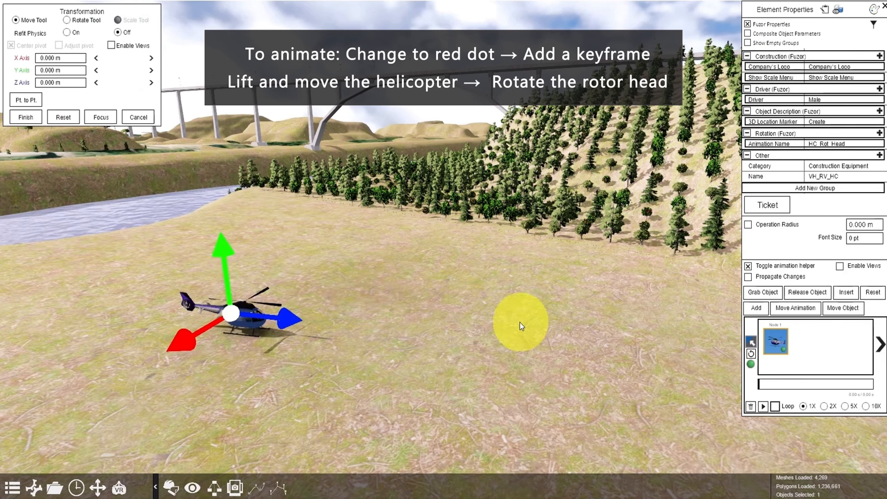
{"action": "left_click_drag", "start_coordinate": [217, 254], "coordinate": [216, 224]}
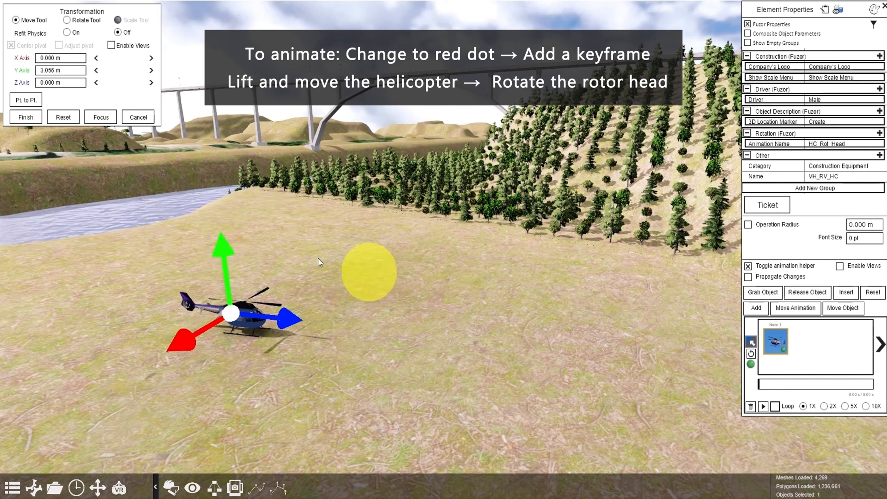
{"action": "left_click", "coordinate": [783, 351]}
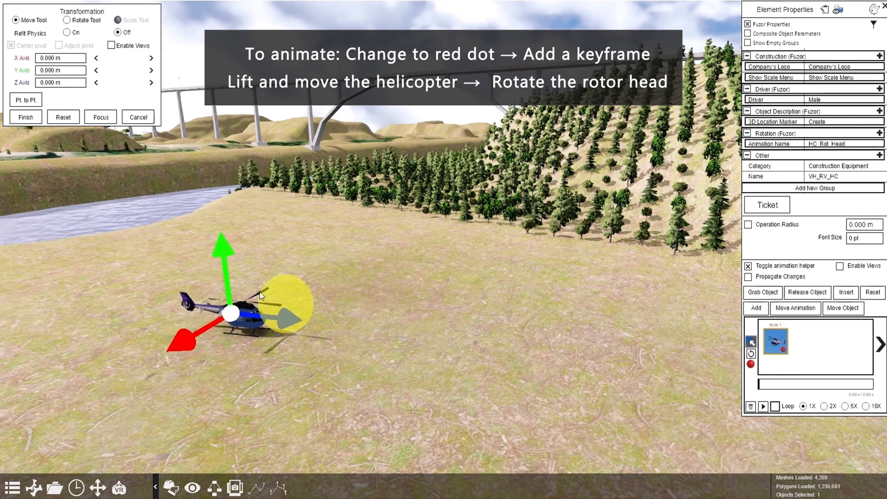
{"action": "mouse_move", "coordinate": [222, 252]}
{"action": "left_mouse_down"}
{"action": "mouse_move", "coordinate": [222, 238]}
{"action": "mouse_move", "coordinate": [222, 248]}
{"action": "left_mouse_up"}
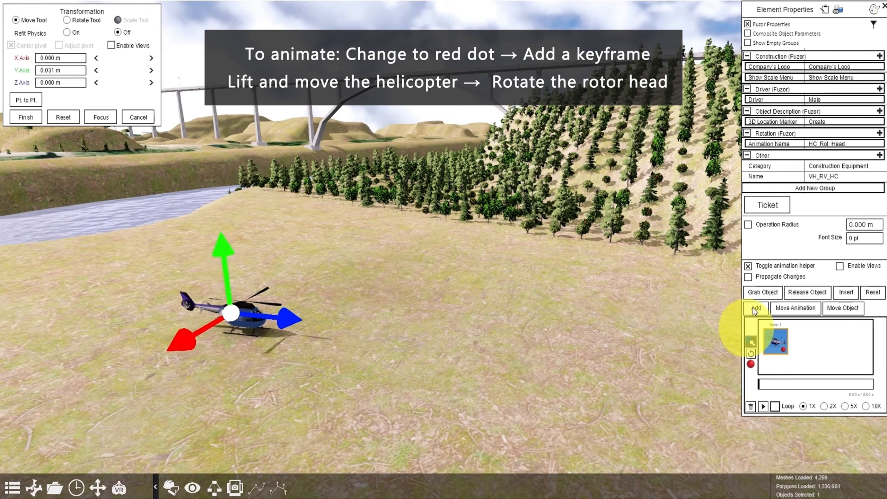
Add a second keyframe with the helicopter lifted about 4.73 m and its rotor head turned to about 50.49 degrees
{"action": "left_click", "coordinate": [754, 307]}
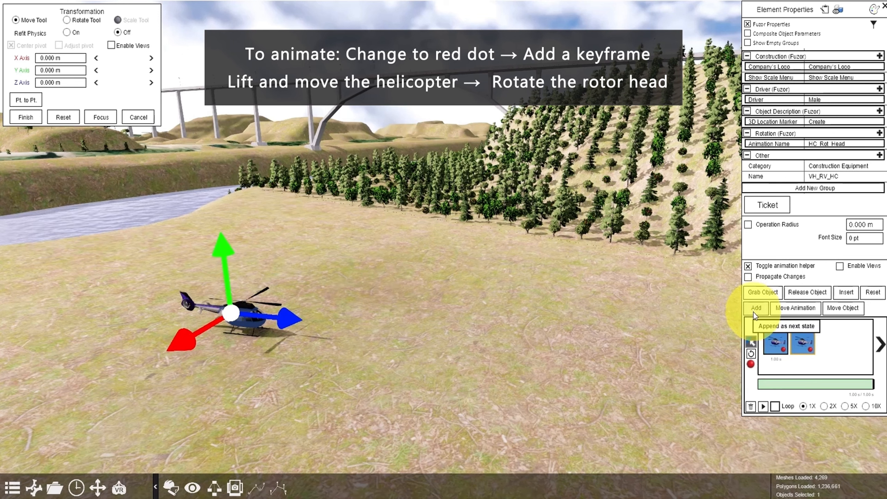
{"action": "left_click_drag", "start_coordinate": [223, 250], "coordinate": [233, 208]}
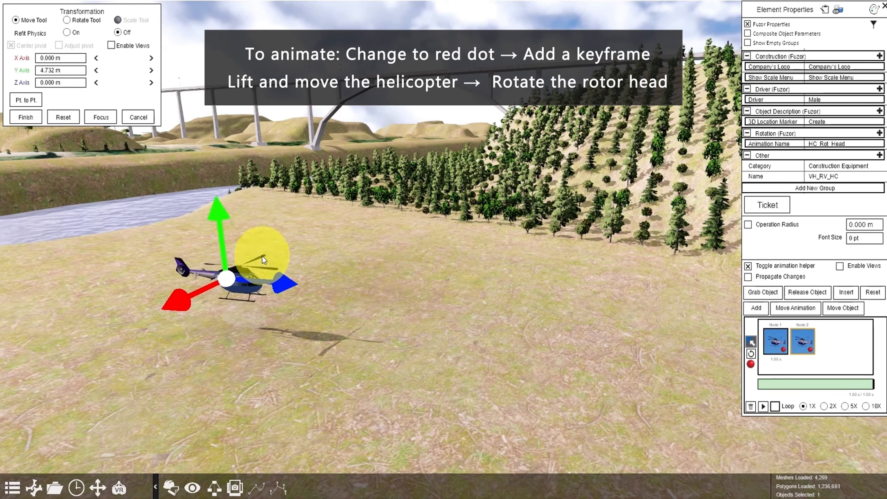
{"action": "left_click", "coordinate": [262, 256]}
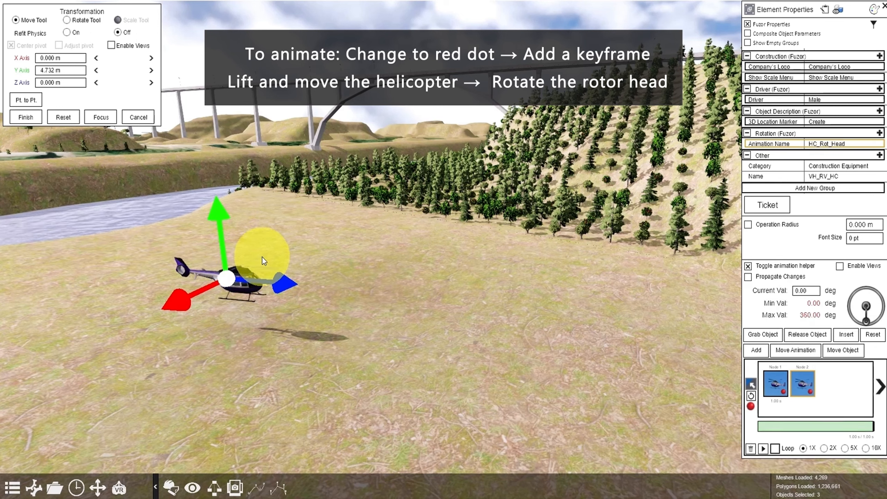
{"action": "left_click", "coordinate": [866, 321]}
{"action": "left_click_drag", "start_coordinate": [866, 320], "coordinate": [851, 319]}
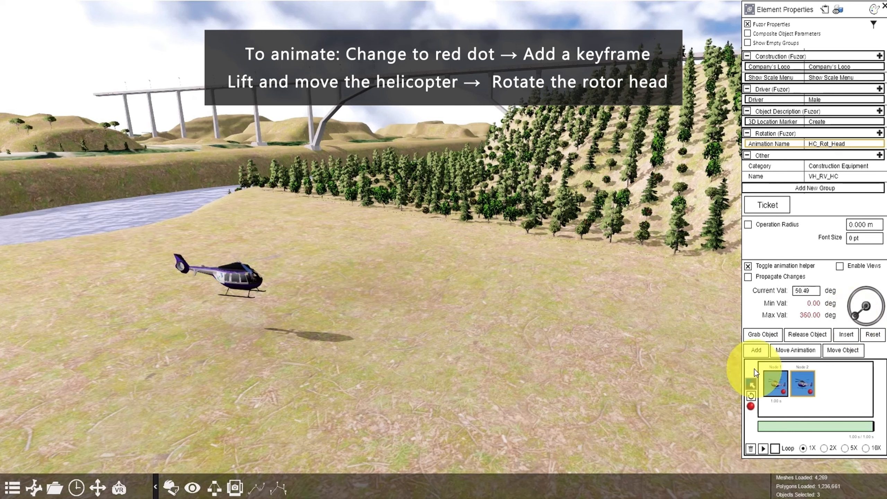
Add a third keyframe with the helicopter raised about 3.51 m more and the rotor head at about 76.45 degrees
{"action": "left_click", "coordinate": [761, 352]}
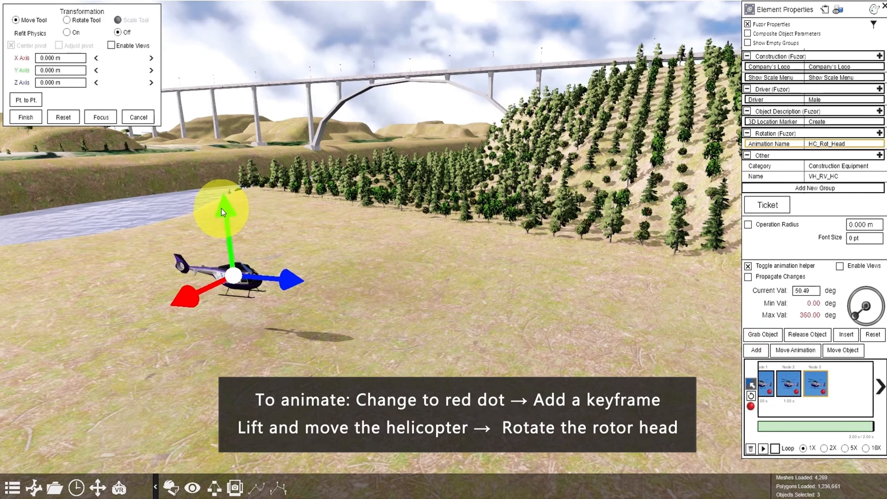
{"action": "left_click_drag", "start_coordinate": [222, 208], "coordinate": [226, 186]}
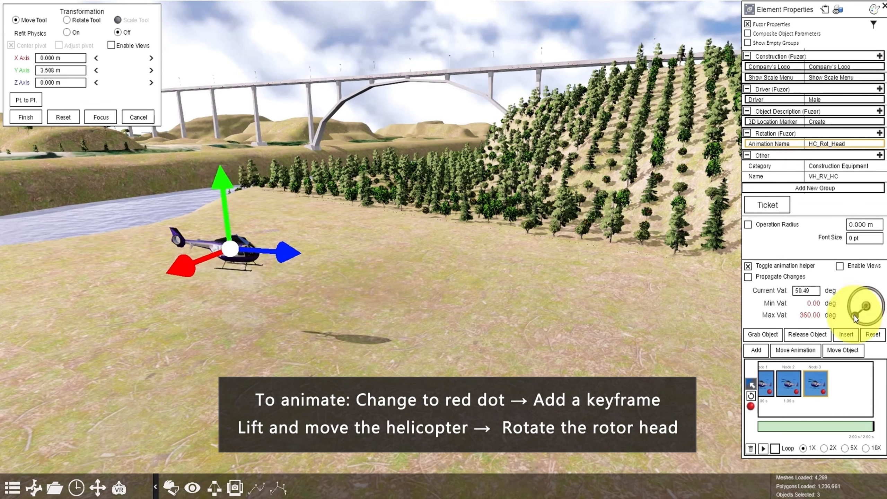
{"action": "left_click_drag", "start_coordinate": [854, 316], "coordinate": [852, 312]}
Add a fourth keyframe with the helicopter raised about 5.02 m and the rotor head at about 123.46 degrees
{"action": "left_click", "coordinate": [755, 350]}
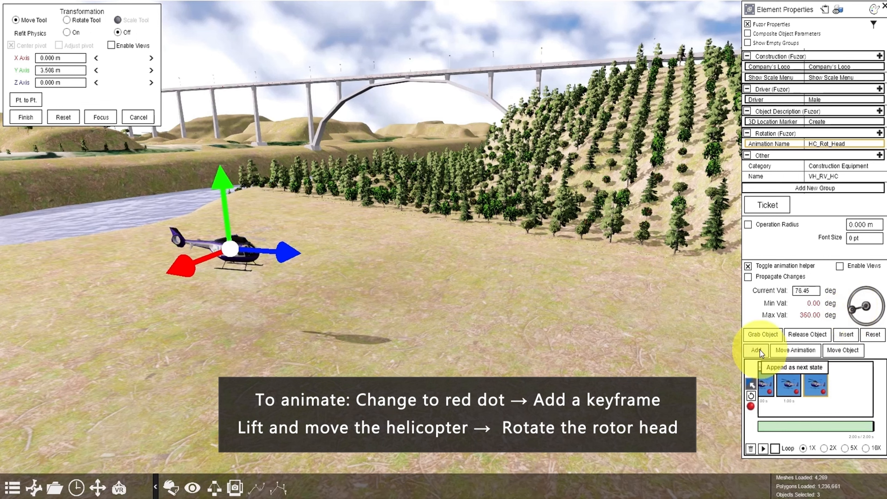
{"action": "left_click_drag", "start_coordinate": [265, 289], "coordinate": [264, 263]}
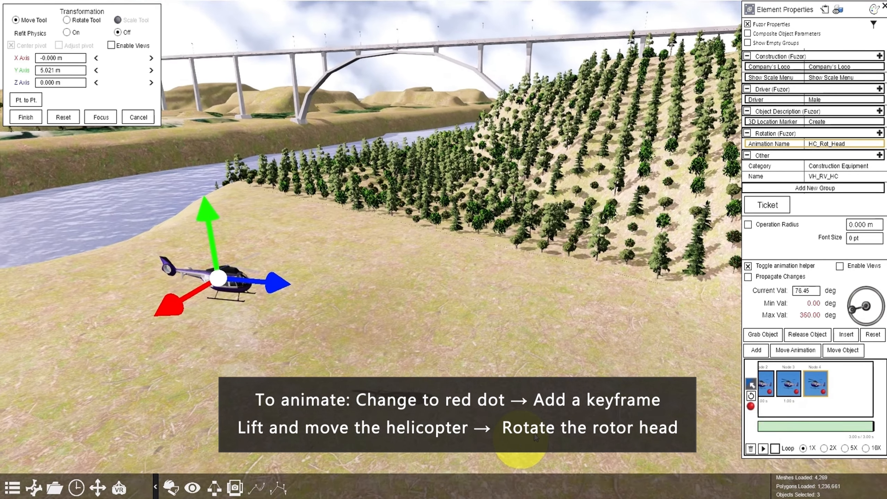
{"action": "left_click_drag", "start_coordinate": [855, 303], "coordinate": [853, 300]}
Add a fifth keyframe with the helicopter moved about 5.26 m in Y and 2.16 m in Z, rotor head at about 140.57 degrees
{"action": "left_click", "coordinate": [756, 349]}
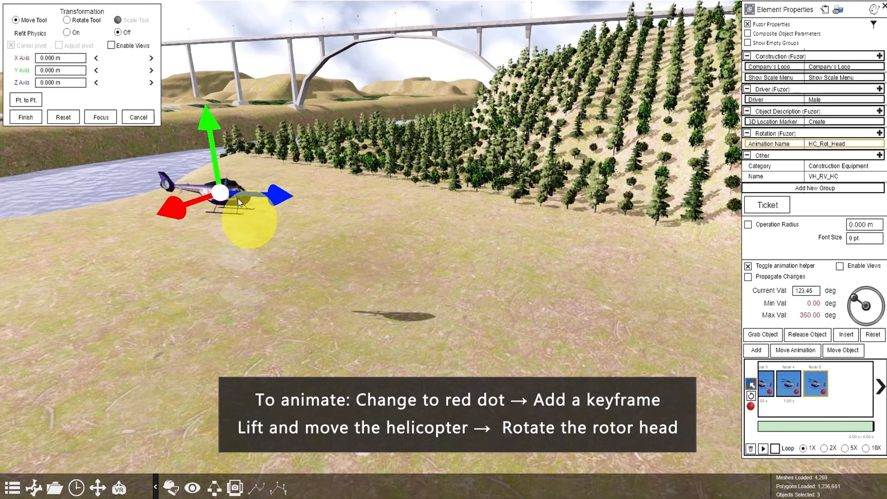
{"action": "left_click_drag", "start_coordinate": [238, 198], "coordinate": [479, 339]}
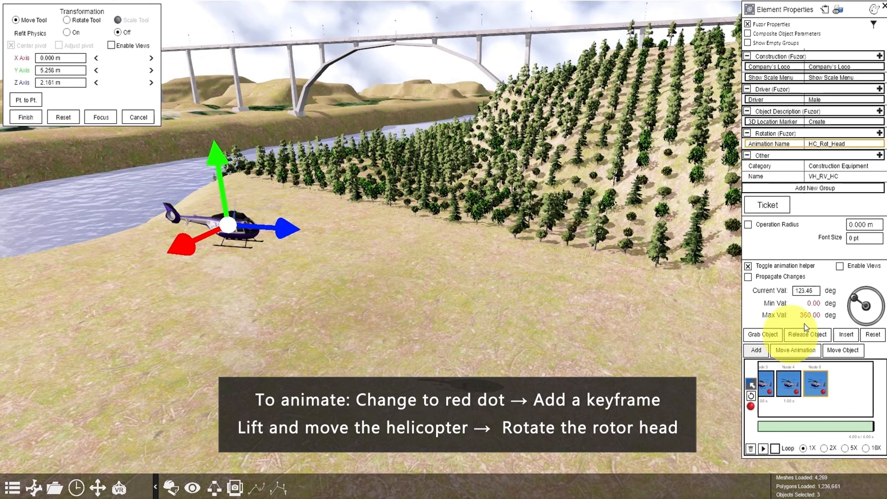
{"action": "left_click_drag", "start_coordinate": [854, 296], "coordinate": [857, 291]}
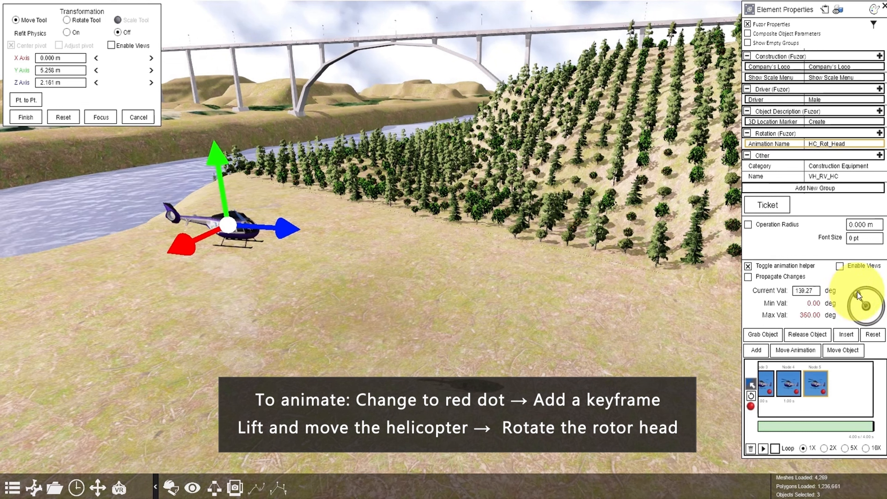
Add a sixth keyframe with the helicopter moved about 4.59 m in Y and 4.15 m in Z, rotor head at about 182.18 degrees
{"action": "left_click", "coordinate": [761, 351]}
{"action": "left_click_drag", "start_coordinate": [220, 138], "coordinate": [223, 112]}
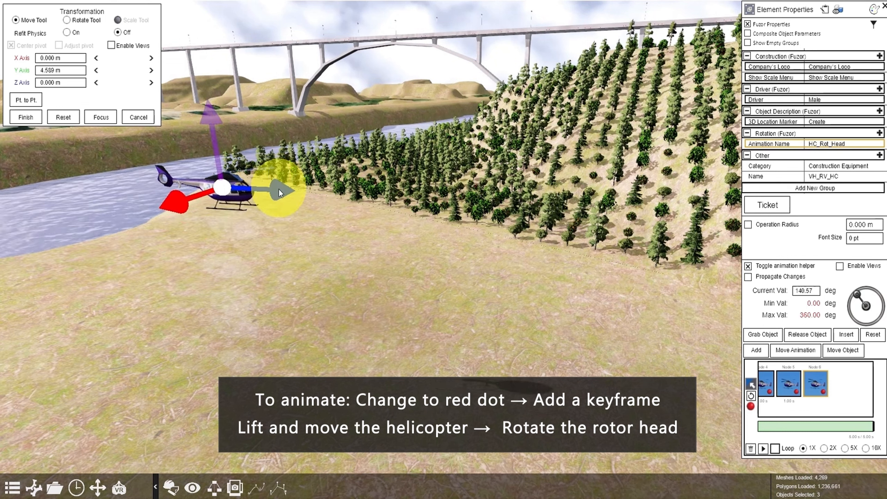
{"action": "left_click_drag", "start_coordinate": [301, 189], "coordinate": [323, 190]}
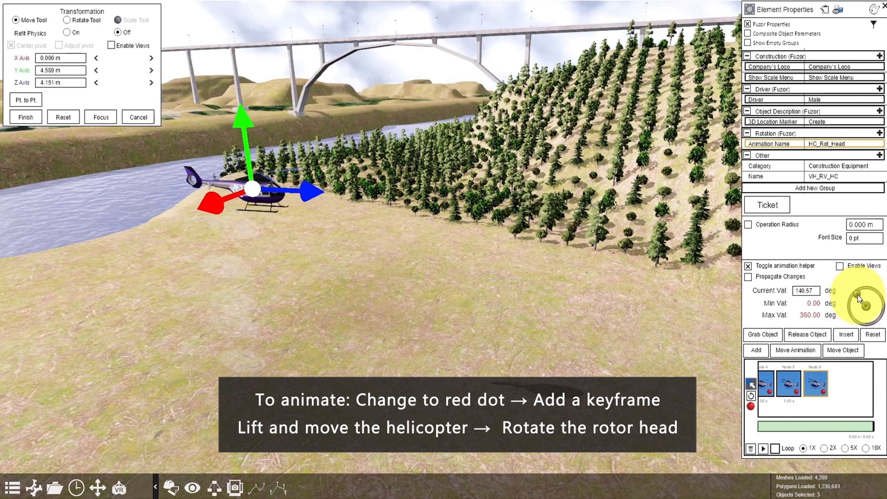
{"action": "left_click_drag", "start_coordinate": [858, 294], "coordinate": [867, 290]}
Add a seventh keyframe with the helicopter raised about 3.31 m and moved forward along Z, rotor head at about 198.05 degrees
{"action": "left_click", "coordinate": [761, 349]}
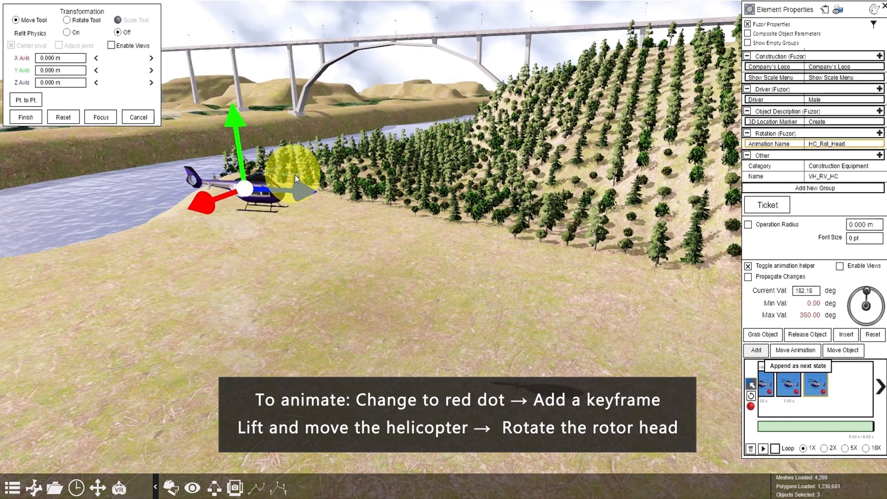
{"action": "left_click_drag", "start_coordinate": [237, 120], "coordinate": [248, 83]}
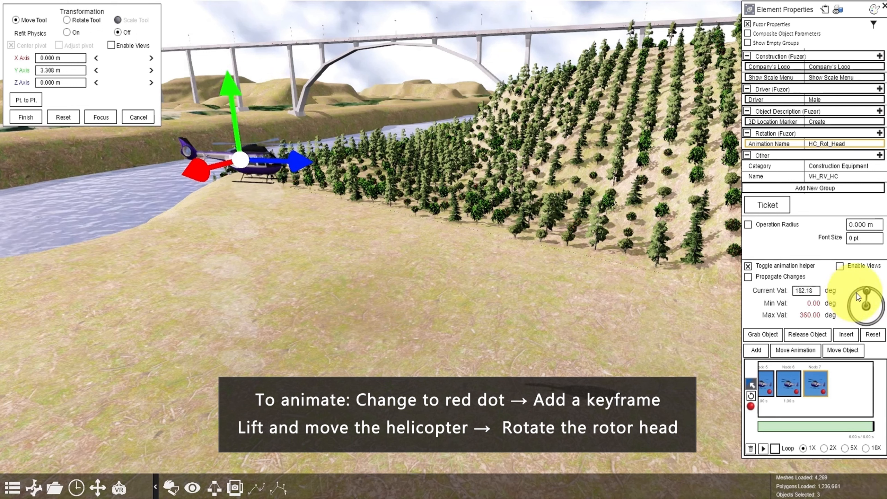
{"action": "left_click_drag", "start_coordinate": [301, 161], "coordinate": [339, 162]}
{"action": "left_click_drag", "start_coordinate": [867, 290], "coordinate": [870, 294]}
Add an eighth keyframe with the helicopter moved about 3.74 m in Y and 5.67 m in Z, rotor head at about 208.20 degrees
{"action": "left_click", "coordinate": [756, 350]}
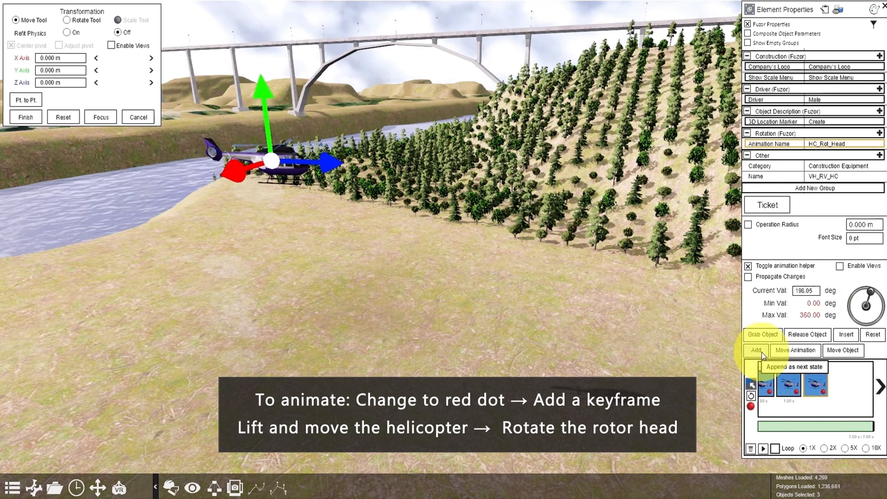
{"action": "left_click_drag", "start_coordinate": [272, 76], "coordinate": [280, 49]}
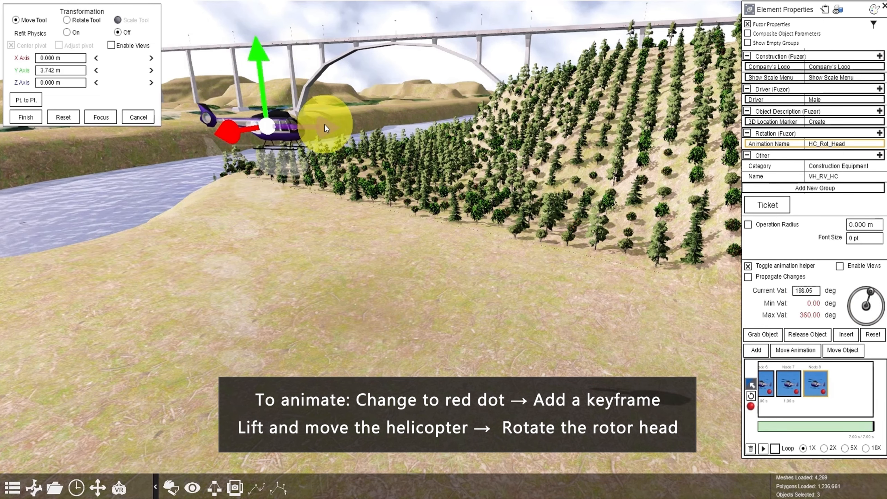
{"action": "left_click_drag", "start_coordinate": [324, 123], "coordinate": [393, 124]}
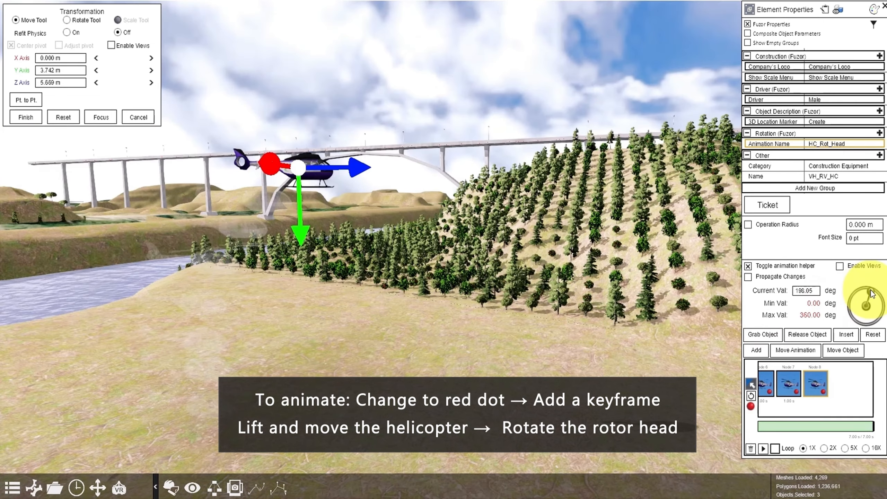
{"action": "left_click_drag", "start_coordinate": [874, 294], "coordinate": [875, 293]}
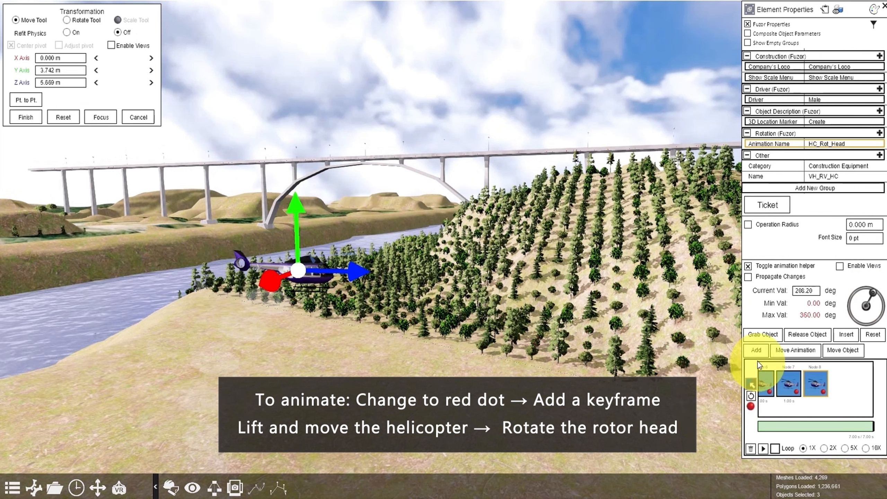
Add a ninth keyframe with the helicopter raised about 8.55 m and moved forward along Z, rotor head at about 241 degrees
{"action": "left_click", "coordinate": [751, 351]}
{"action": "left_click_drag", "start_coordinate": [297, 153], "coordinate": [304, 84]}
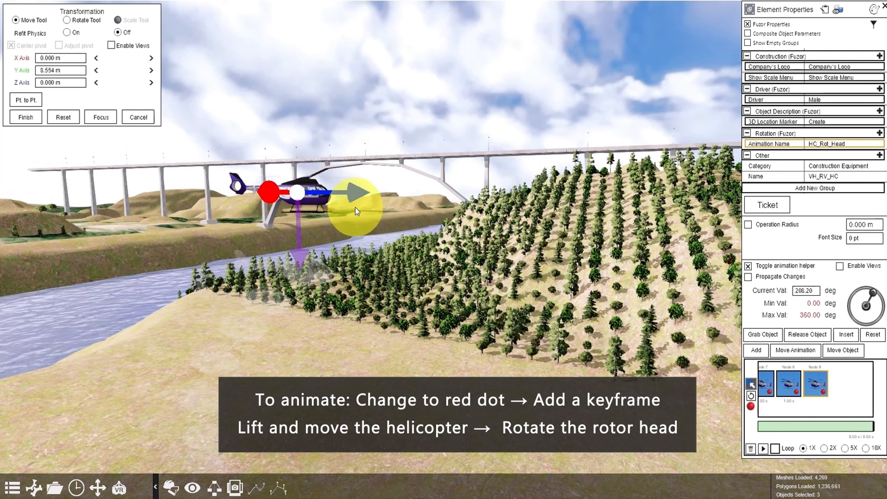
{"action": "left_click_drag", "start_coordinate": [383, 199], "coordinate": [418, 194]}
{"action": "left_click_drag", "start_coordinate": [873, 293], "coordinate": [878, 301]}
Add a tenth keyframe with the helicopter moved about 7.74 m in Y and 15.18 m in Z, rotor head at about 280.81 degrees
{"action": "left_click", "coordinate": [756, 350]}
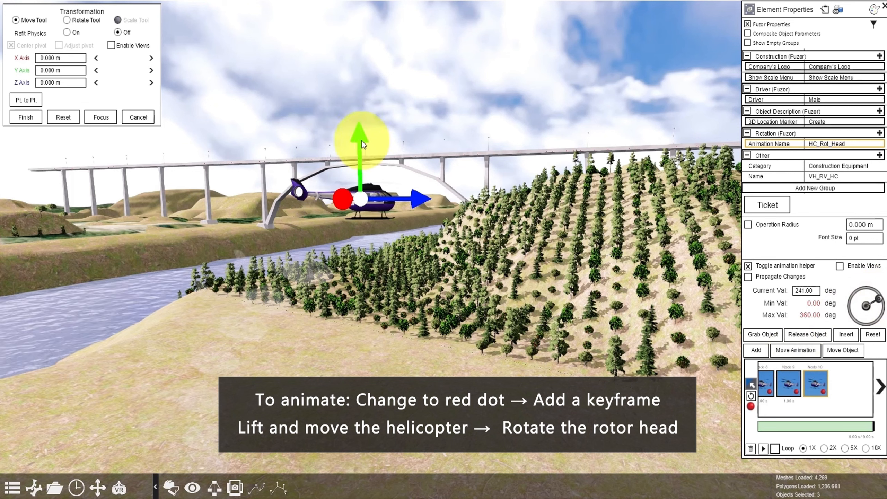
{"action": "left_click_drag", "start_coordinate": [361, 140], "coordinate": [384, 26]}
{"action": "left_click_drag", "start_coordinate": [420, 127], "coordinate": [560, 154]}
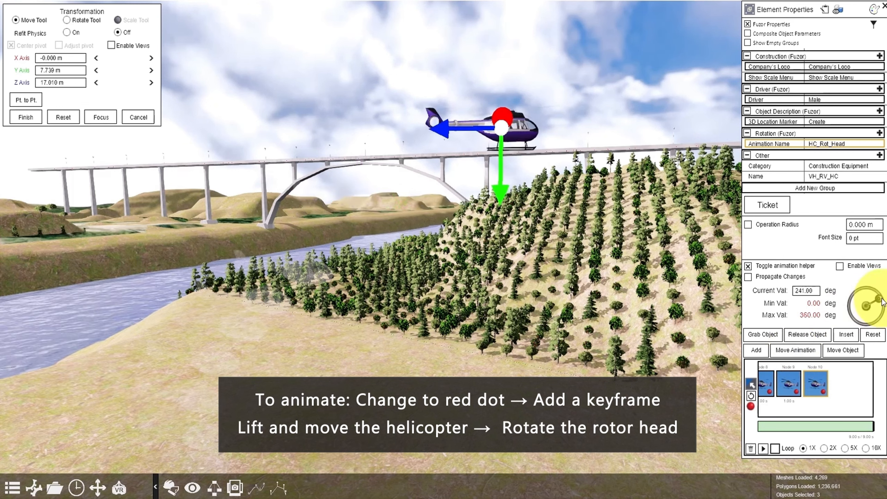
{"action": "left_click_drag", "start_coordinate": [433, 128], "coordinate": [416, 127]}
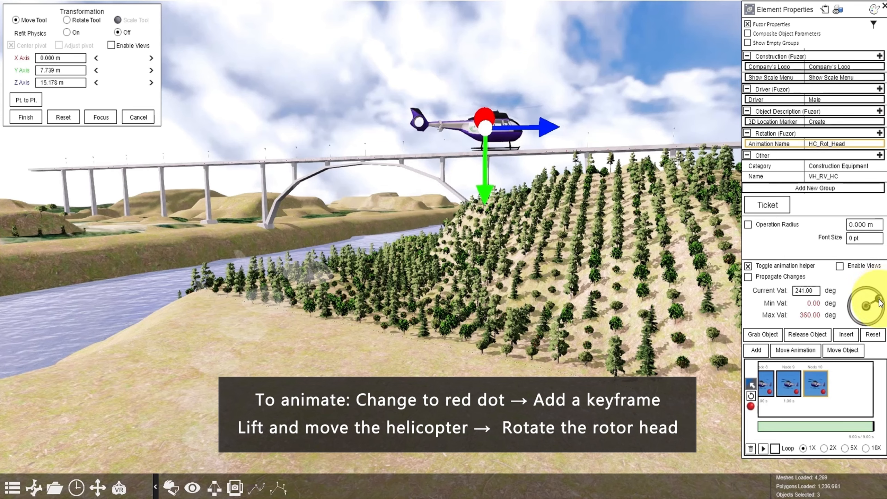
{"action": "left_click_drag", "start_coordinate": [877, 299], "coordinate": [879, 309]}
Add an eleventh keyframe with the helicopter moved about 4.13 m in Y and 16.90 m in Z, rotor head at about 295.94 degrees
{"action": "left_click", "coordinate": [756, 350]}
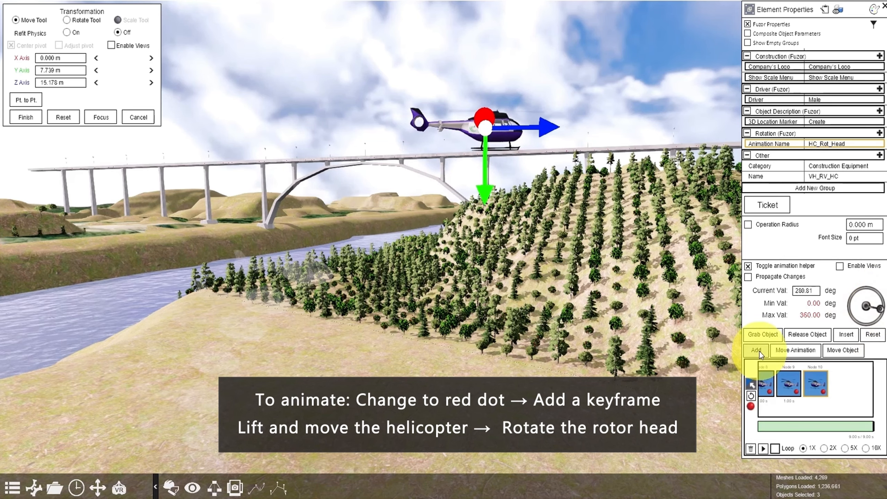
{"action": "right_click_drag", "start_coordinate": [667, 397], "coordinate": [740, 382]}
{"action": "left_click_drag", "start_coordinate": [355, 203], "coordinate": [364, 173]}
{"action": "left_click_drag", "start_coordinate": [392, 123], "coordinate": [543, 104]}
{"action": "left_click", "coordinate": [758, 356]}
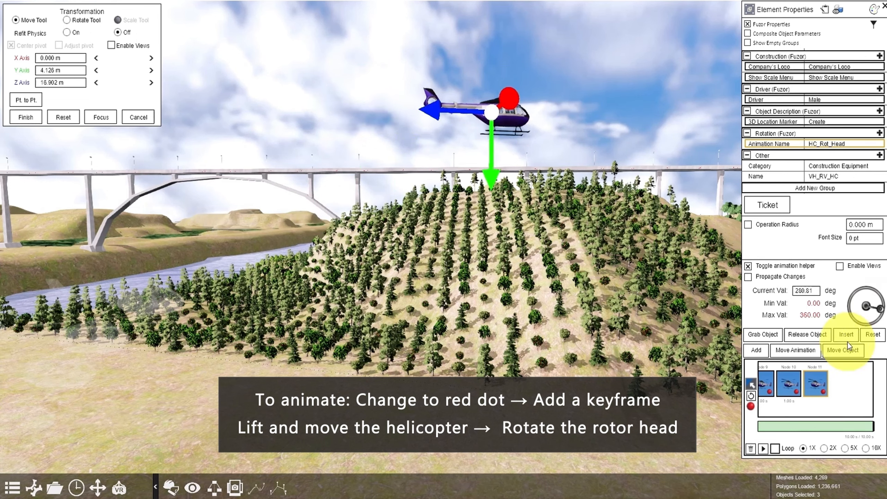
{"action": "left_click_drag", "start_coordinate": [879, 315], "coordinate": [877, 316]}
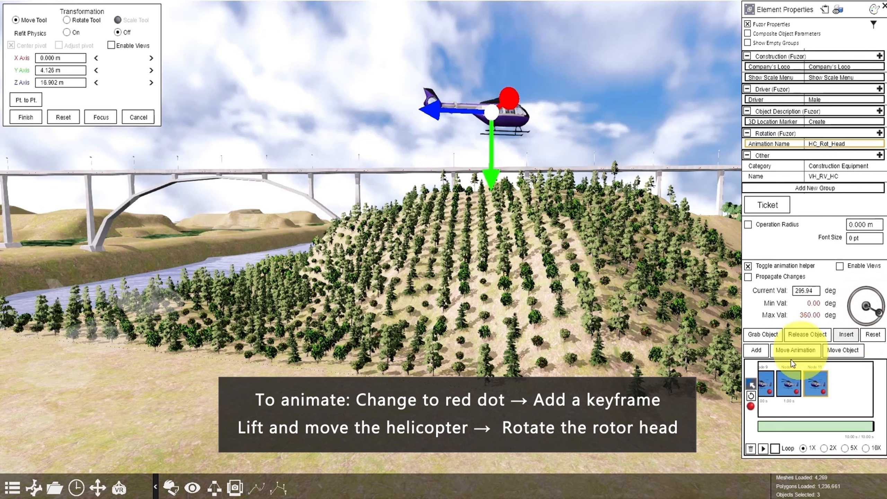
Add a twelfth keyframe with the helicopter moved farther forward over the hill, and play the flight animation
{"action": "left_click", "coordinate": [756, 350]}
{"action": "left_click_drag", "start_coordinate": [474, 106], "coordinate": [583, 99]}
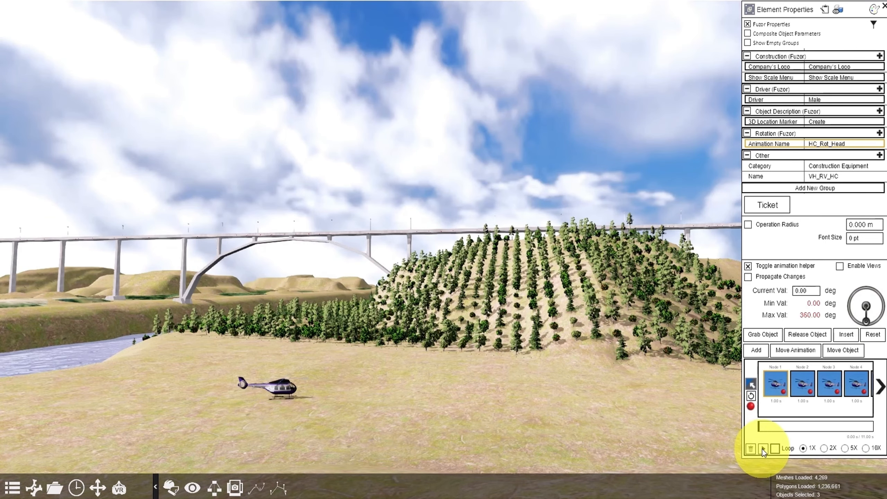
{"action": "left_click", "coordinate": [762, 449]}
{"action": "left_click", "coordinate": [650, 418]}
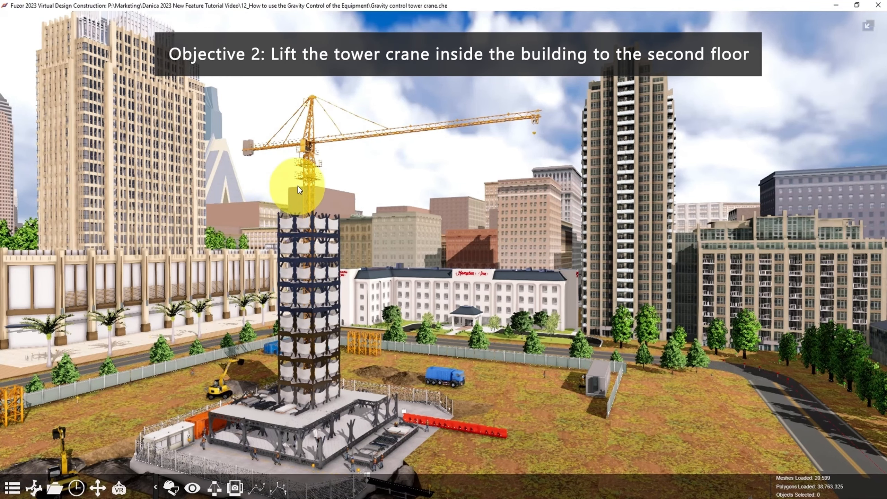
Disable gravity for the tower crane by changing its first node's dot to red, and raise the crane about 8.46 m along Y inside the building
{"action": "left_click", "coordinate": [303, 149]}
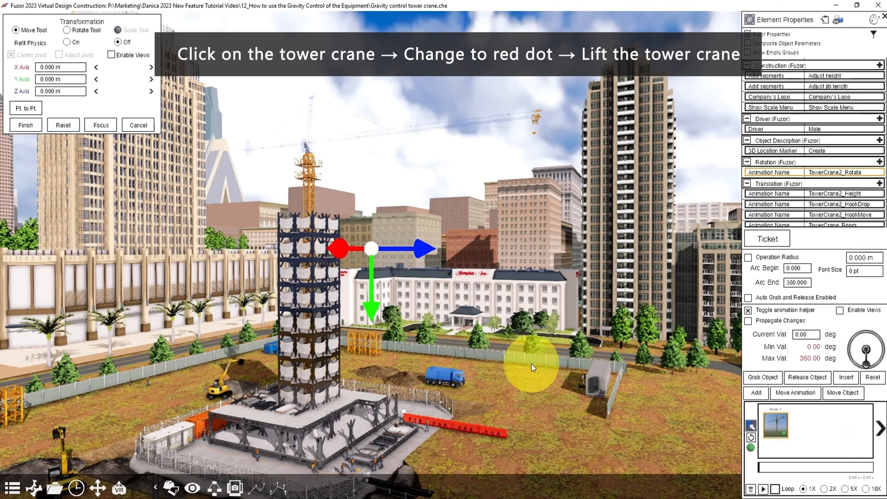
{"action": "left_click_drag", "start_coordinate": [372, 314], "coordinate": [374, 278]}
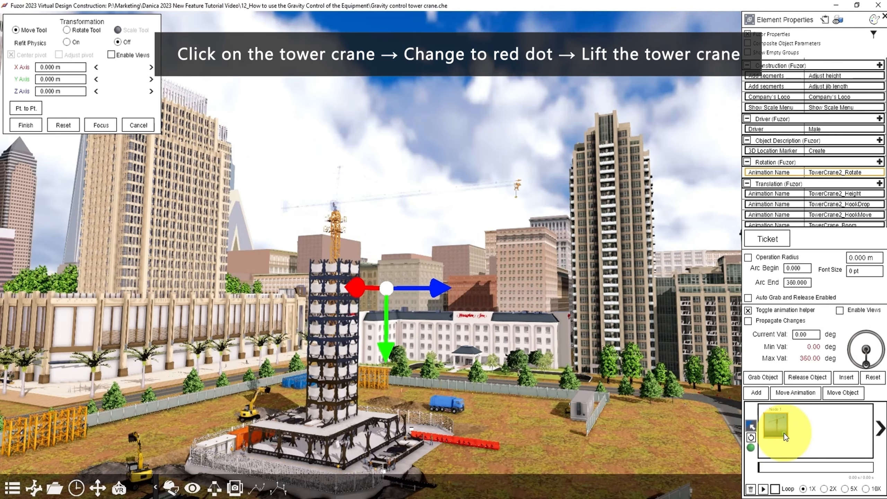
{"action": "left_click", "coordinate": [784, 433]}
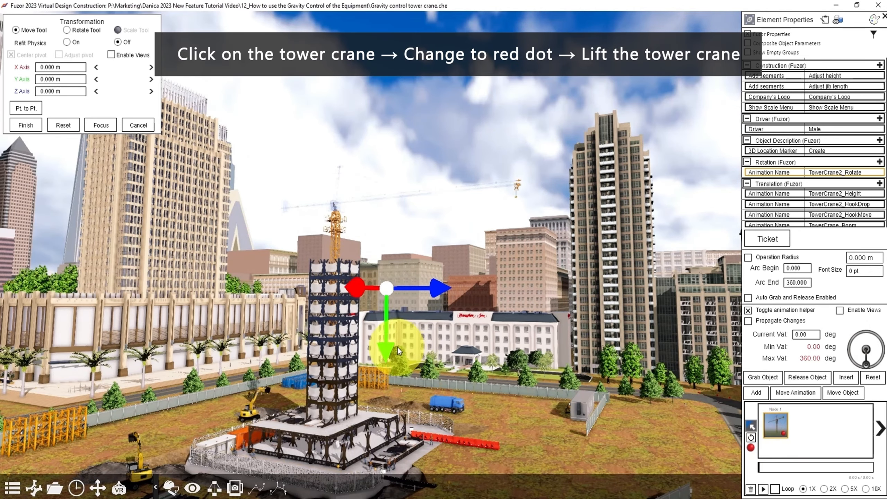
{"action": "left_click_drag", "start_coordinate": [388, 347], "coordinate": [385, 298]}
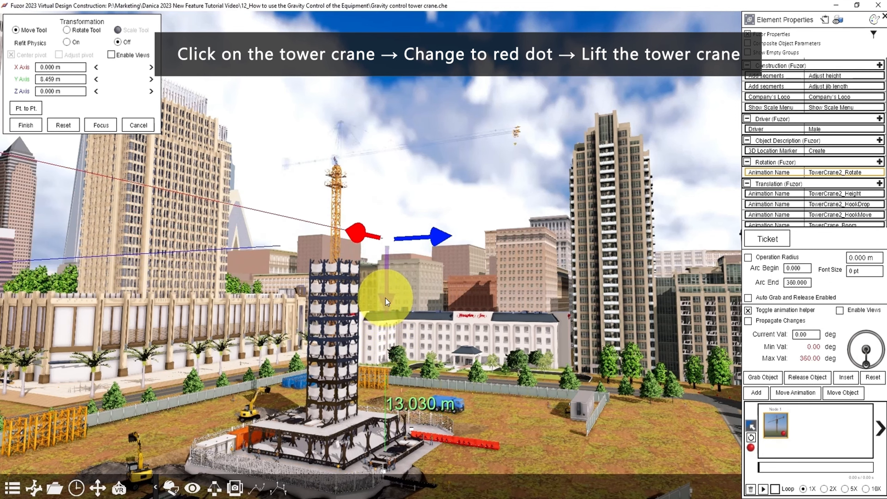
{"action": "left_click", "coordinate": [25, 124]}
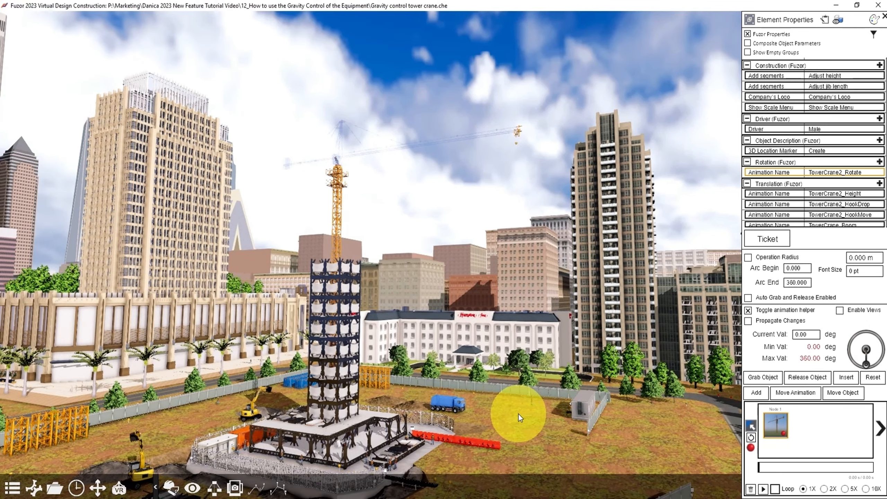
{"action": "key", "text": "Escape"}
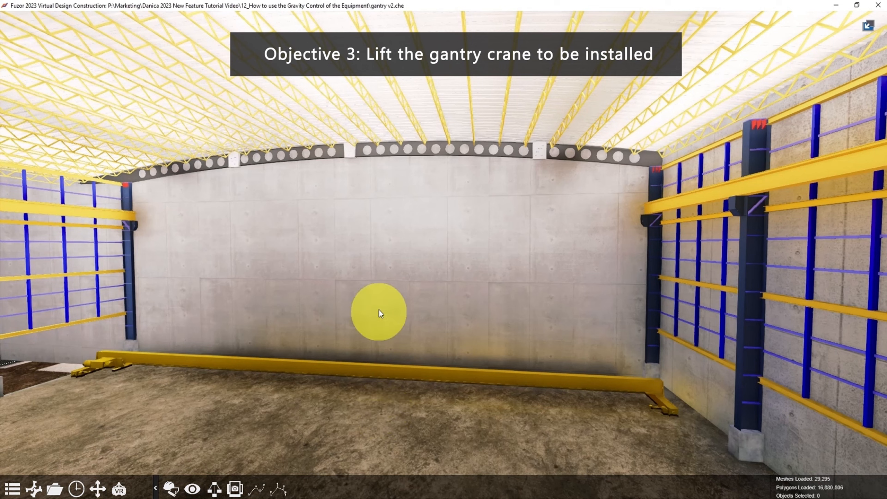
Disable gravity for the gantry crane by changing its first node's dot to red, and raise it from the floor to the yellow runway beams
{"action": "left_click", "coordinate": [368, 368]}
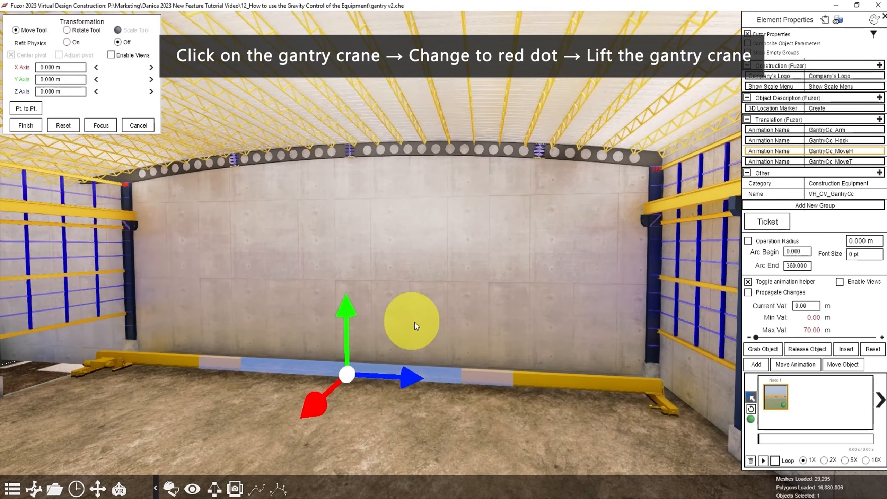
{"action": "left_click_drag", "start_coordinate": [342, 304], "coordinate": [350, 278]}
{"action": "left_click", "coordinate": [782, 405]}
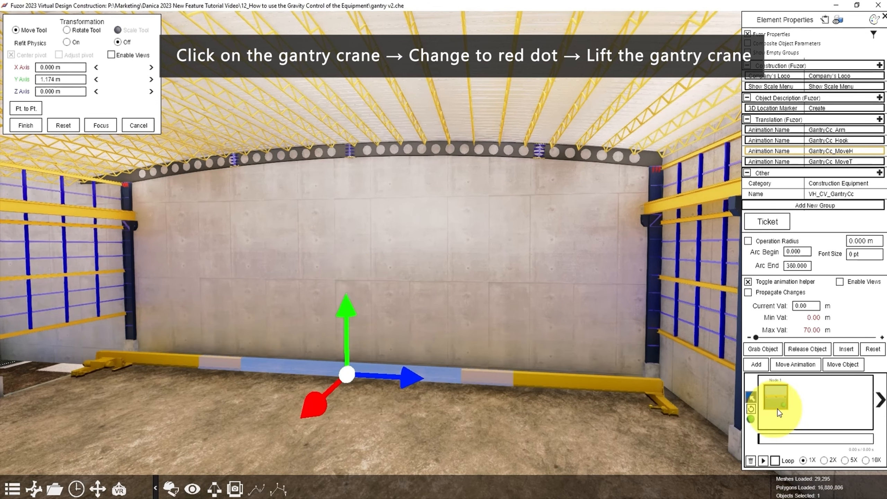
{"action": "left_click", "coordinate": [344, 310]}
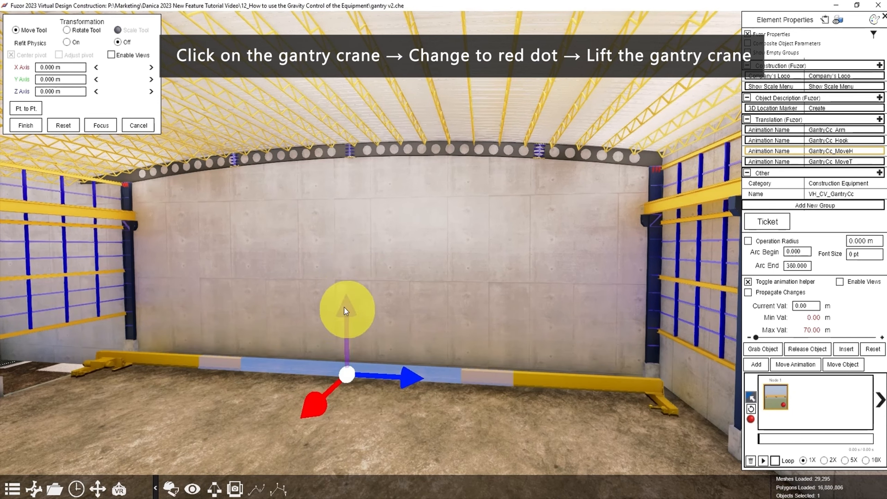
{"action": "left_click_drag", "start_coordinate": [350, 312], "coordinate": [345, 150]}
{"action": "left_click", "coordinate": [21, 124]}
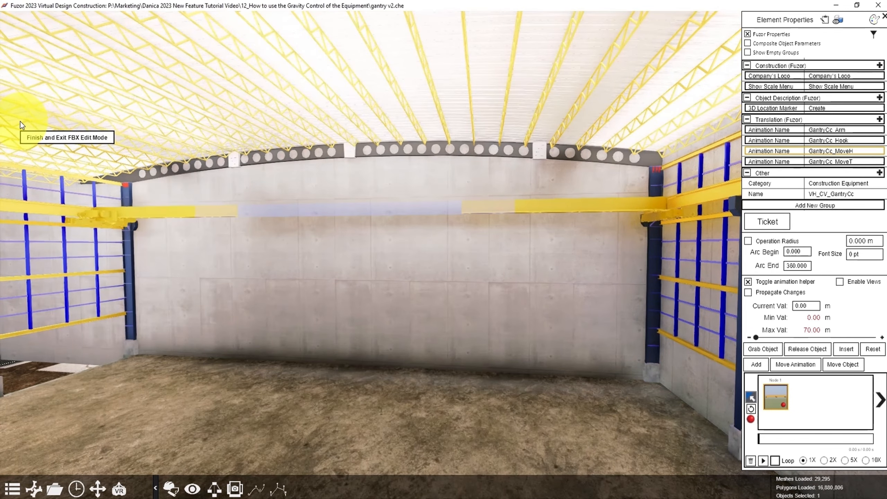
{"action": "left_click", "coordinate": [271, 431]}
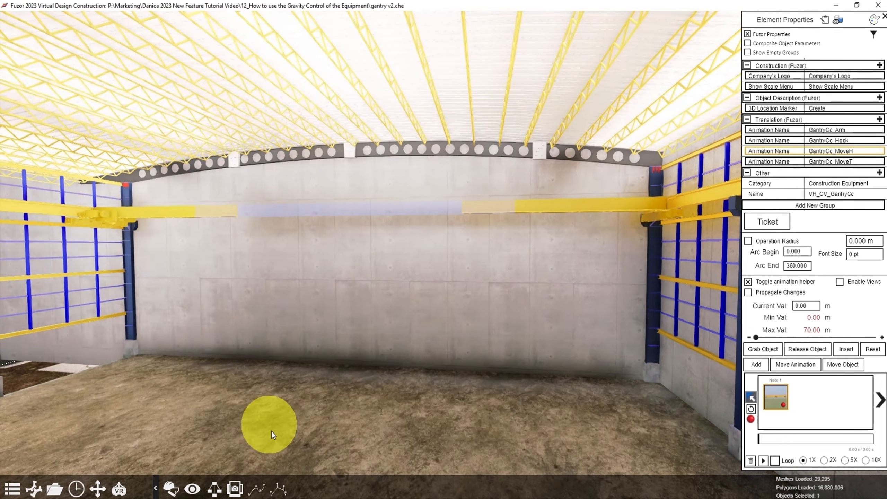
{"action": "left_click", "coordinate": [308, 443]}
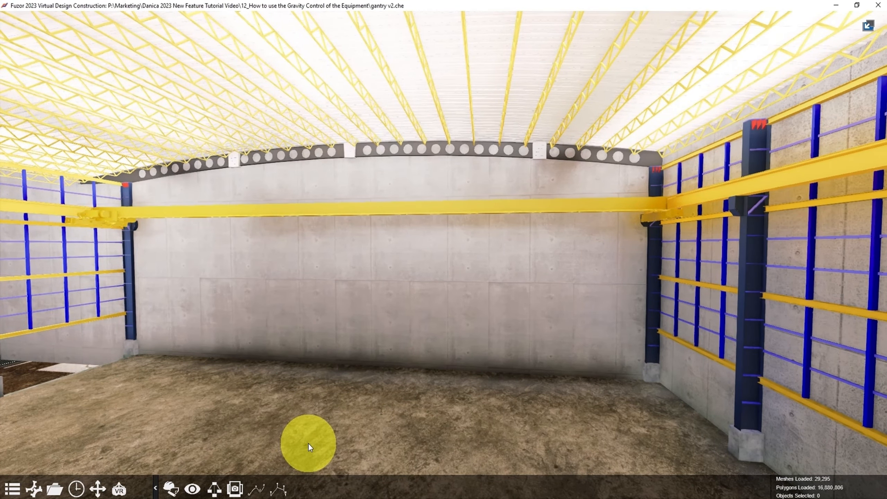